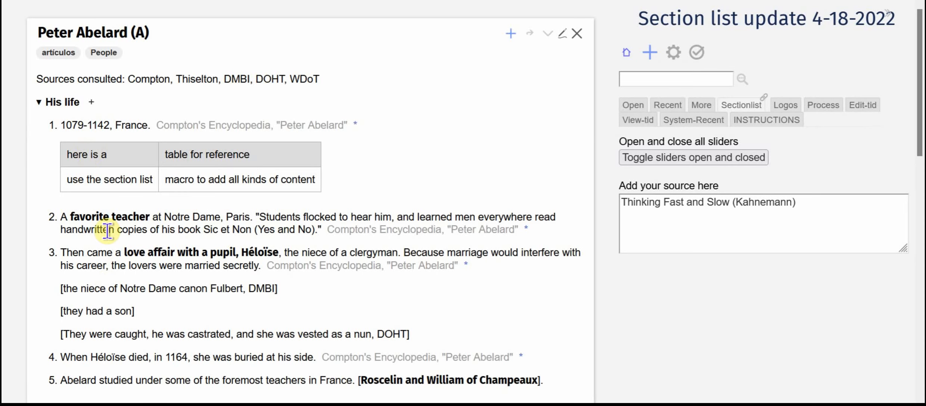
- Examine the contents of the His life and His ideas sections in the Peter Abelard tiddler by expanding and collapsing them
{"action": "mouse_move", "coordinate": [919, 83]}
{"action": "left_mouse_down"}
{"action": "mouse_move", "coordinate": [919, 311]}
{"action": "mouse_move", "coordinate": [920, 82]}
{"action": "left_mouse_up"}
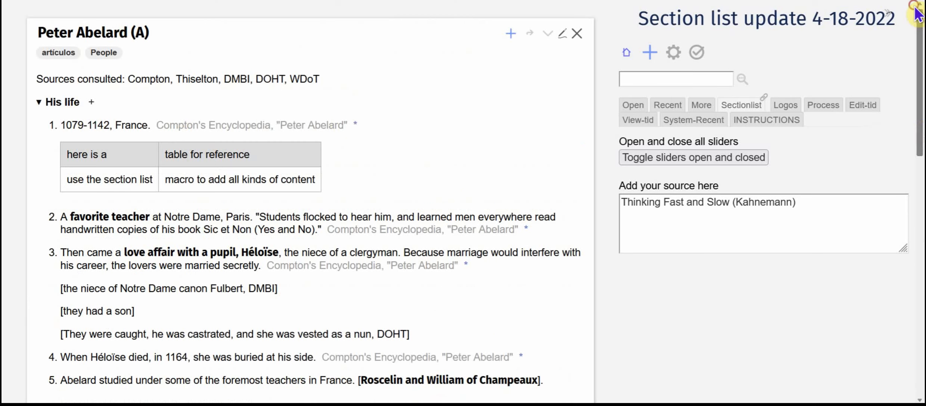
{"action": "left_click", "coordinate": [62, 102]}
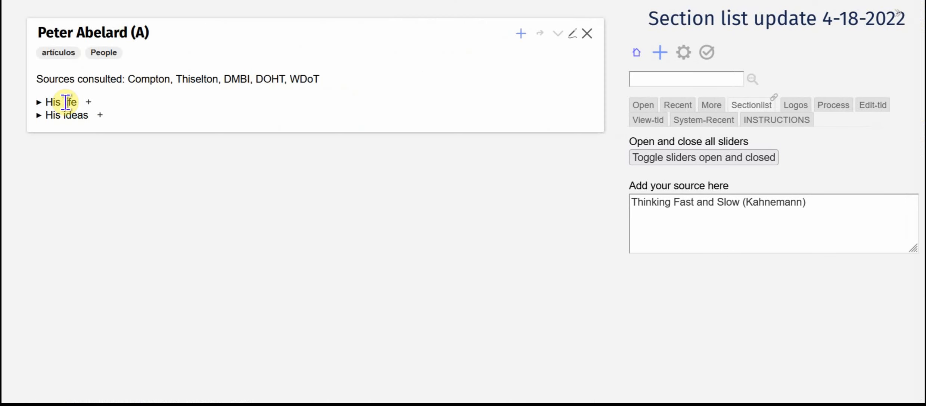
{"action": "left_click", "coordinate": [66, 115]}
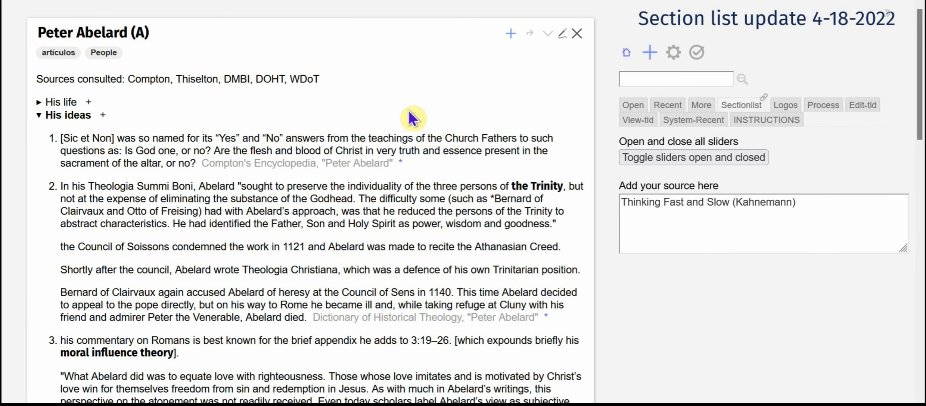
{"action": "left_click", "coordinate": [72, 115]}
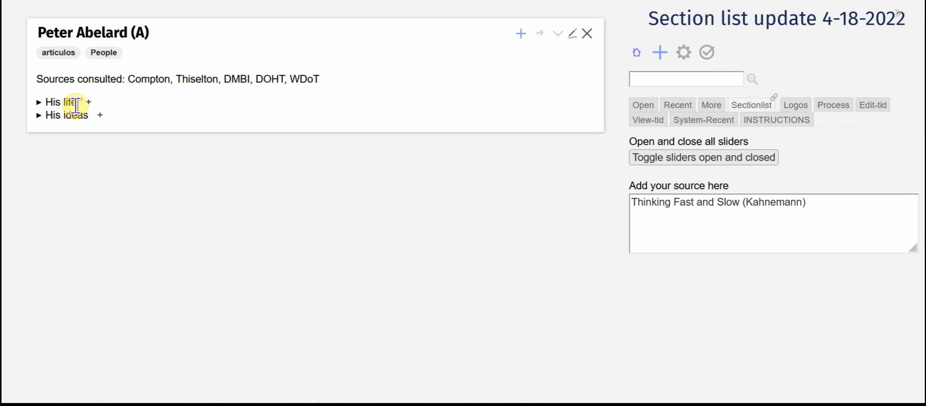
{"action": "left_click", "coordinate": [70, 103]}
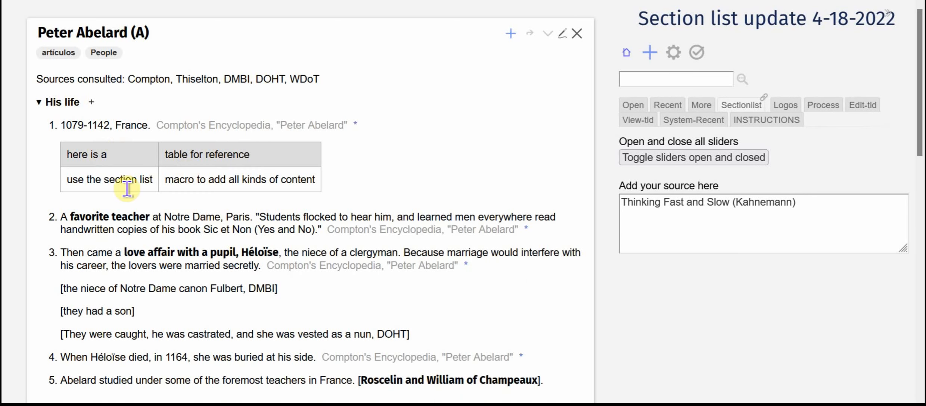
{"action": "left_click_drag", "start_coordinate": [324, 184], "coordinate": [68, 103]}
{"action": "left_click", "coordinate": [68, 103]}
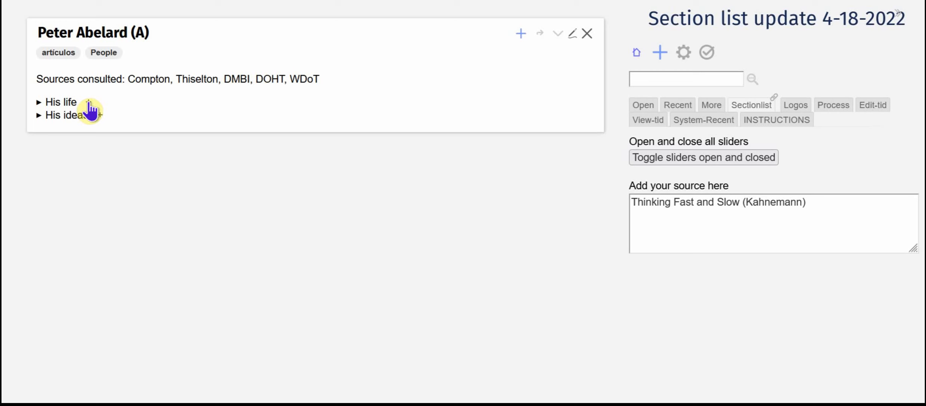
{"action": "left_click", "coordinate": [61, 102]}
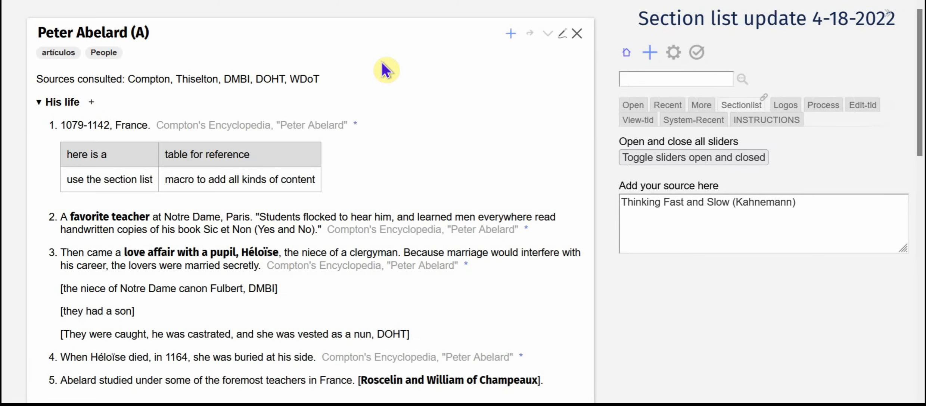
- Close the Peter Abelard tiddler and start a new tiddler containing two sectionlist macros on separate lines
{"action": "left_click", "coordinate": [577, 33]}
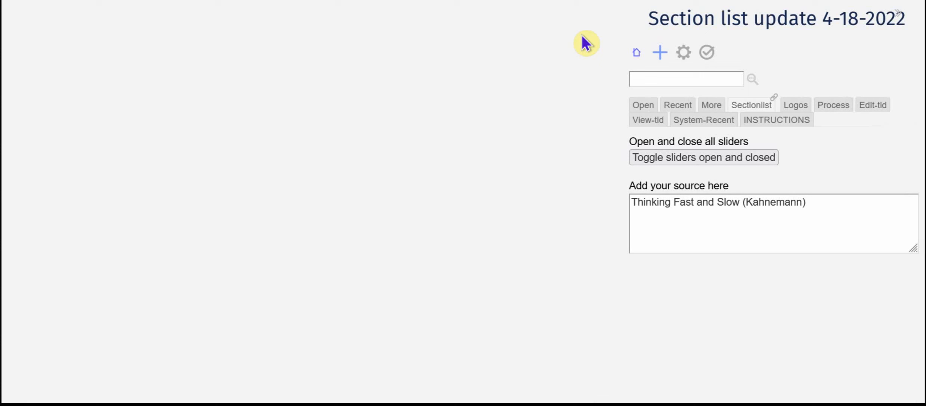
{"action": "left_click", "coordinate": [660, 51]}
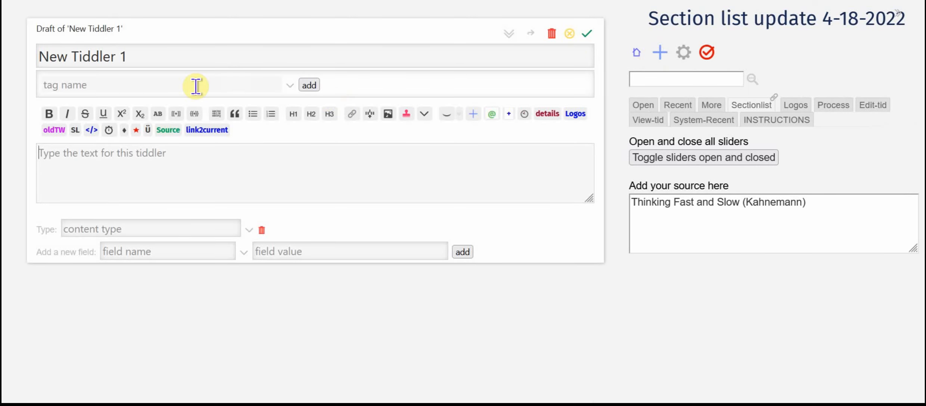
{"action": "left_click", "coordinate": [75, 130]}
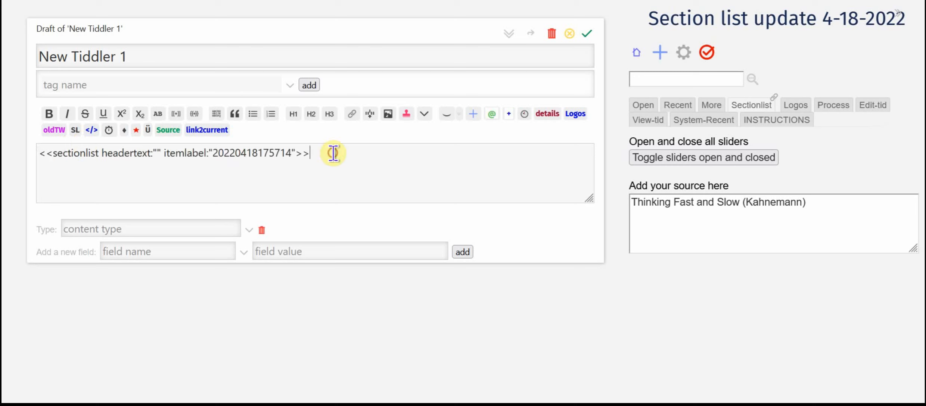
{"action": "left_click", "coordinate": [75, 130]}
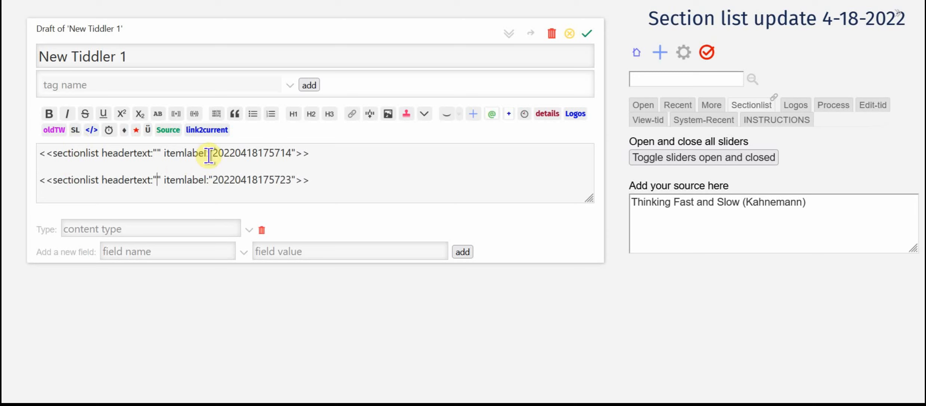
- Set the two macros' header texts to "Section header A" and "Section header B" and save the tiddler
{"action": "left_click", "coordinate": [158, 157]}
{"action": "type", "text": "Section "}
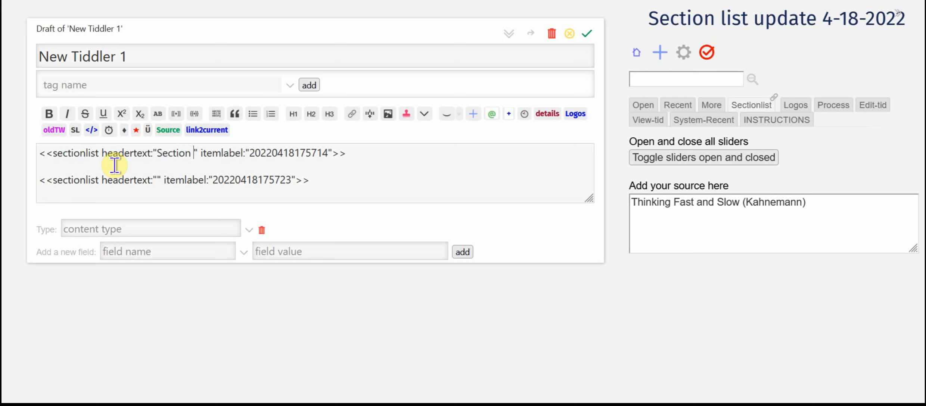
{"action": "type", "text": "header A"}
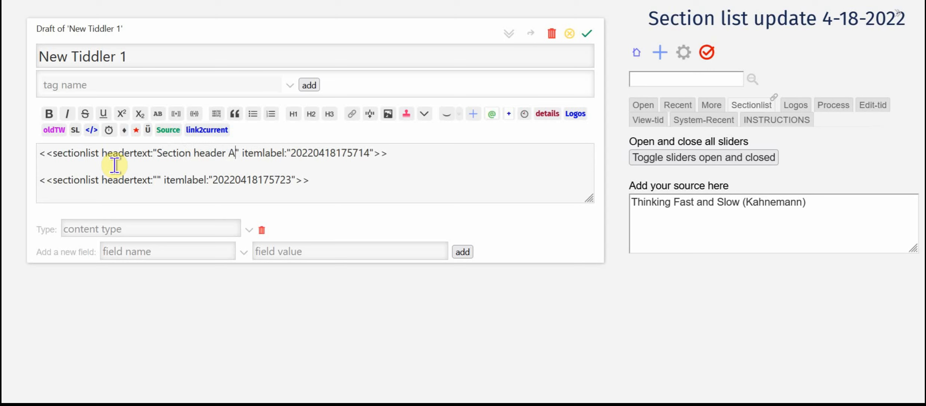
{"action": "left_click", "coordinate": [157, 180]}
{"action": "type", "text": "Section he"}
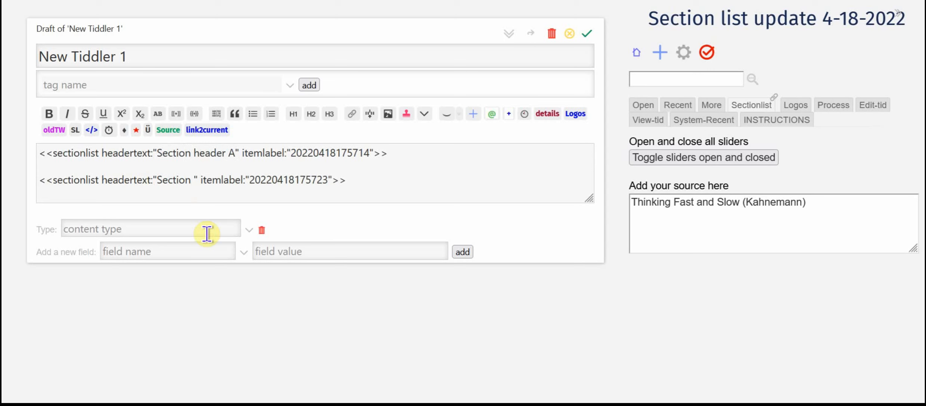
{"action": "type", "text": "ader B"}
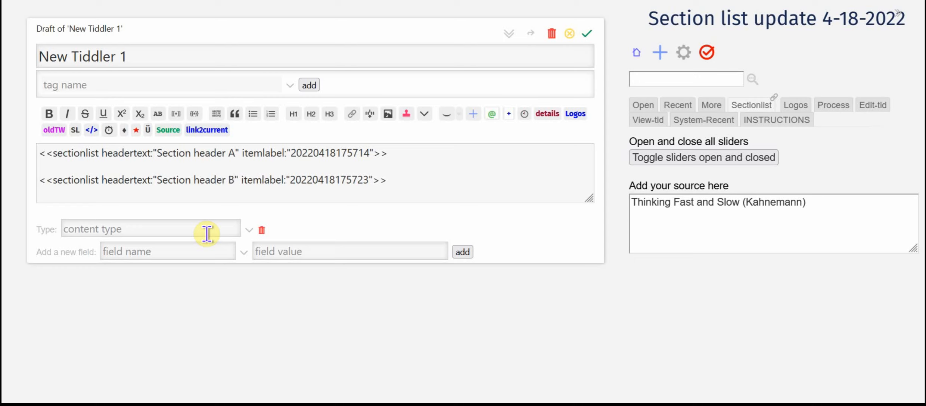
{"action": "left_click", "coordinate": [587, 34]}
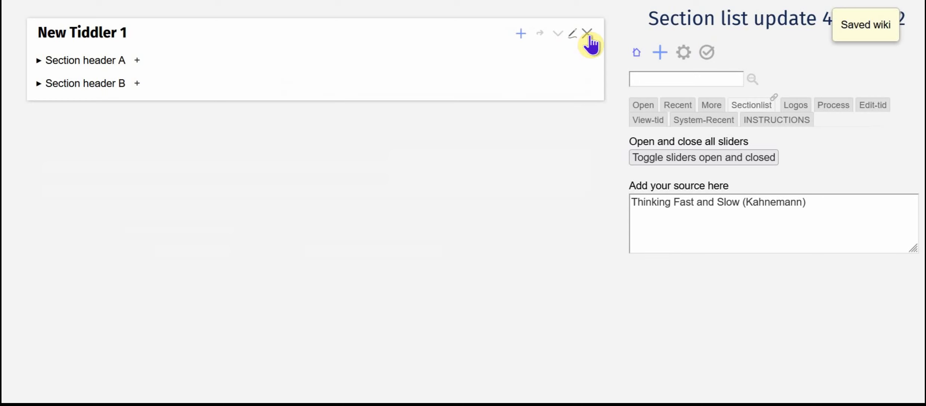
- Add a new note item under Section header A and review its text, title and tag fields
{"action": "left_click", "coordinate": [136, 60]}
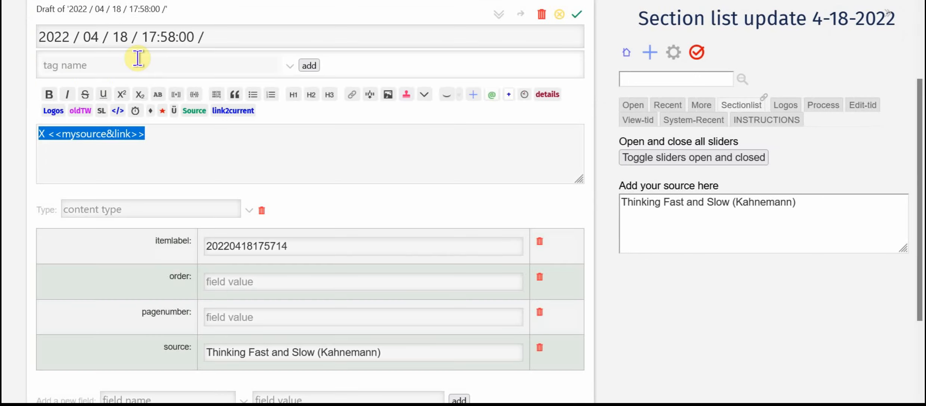
{"action": "left_click", "coordinate": [45, 138]}
{"action": "type", "text": "X"}
{"action": "left_click_drag", "start_coordinate": [257, 36], "coordinate": [5, 35]}
{"action": "left_click", "coordinate": [231, 65]}
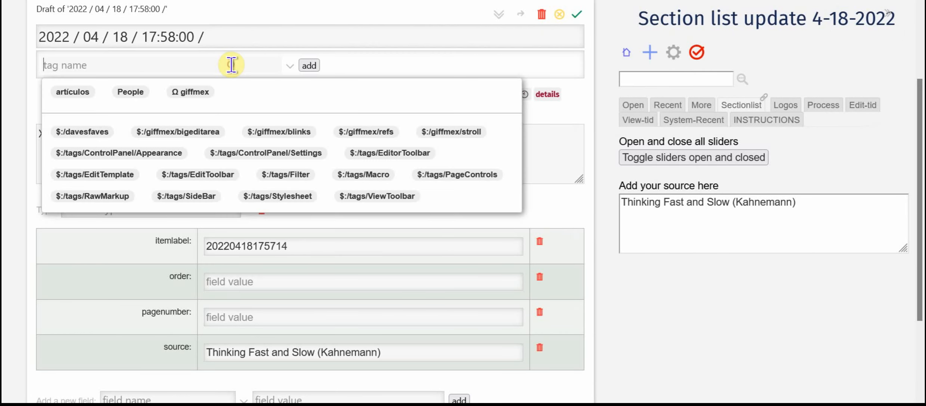
{"action": "left_click", "coordinate": [230, 42]}
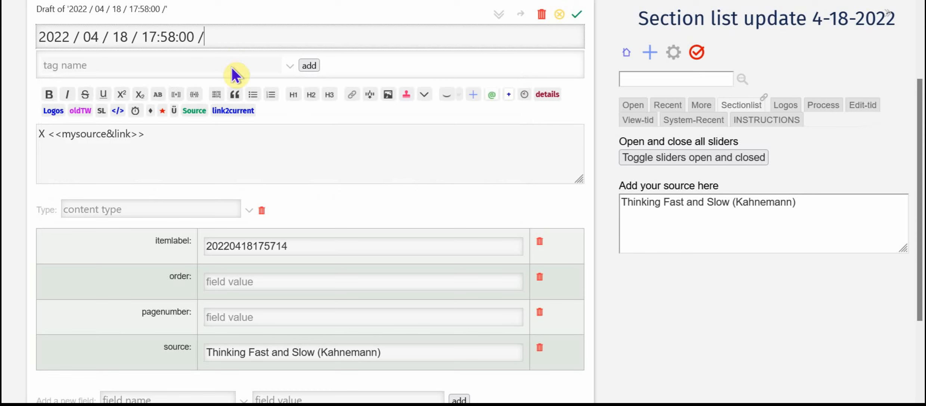
- Clear the note's source field and replace the placeholder X before the source macro with "This is a note."
{"action": "left_click_drag", "start_coordinate": [402, 353], "coordinate": [108, 355]}
{"action": "key", "text": "BackSpace"}
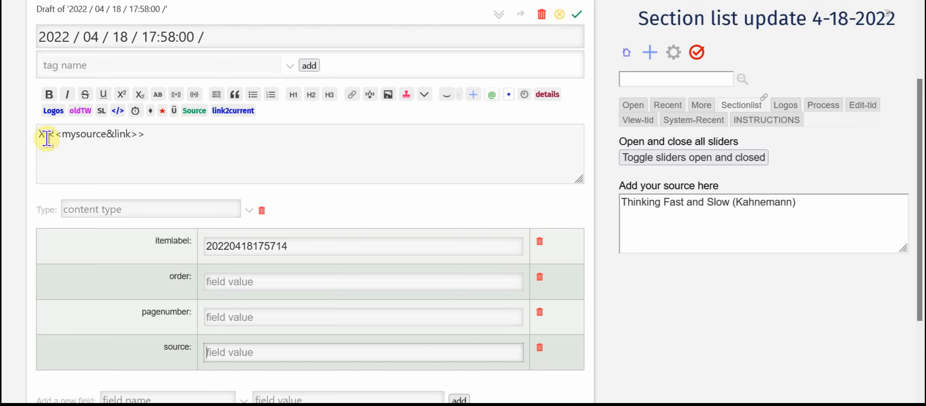
{"action": "left_click_drag", "start_coordinate": [47, 138], "coordinate": [25, 137]}
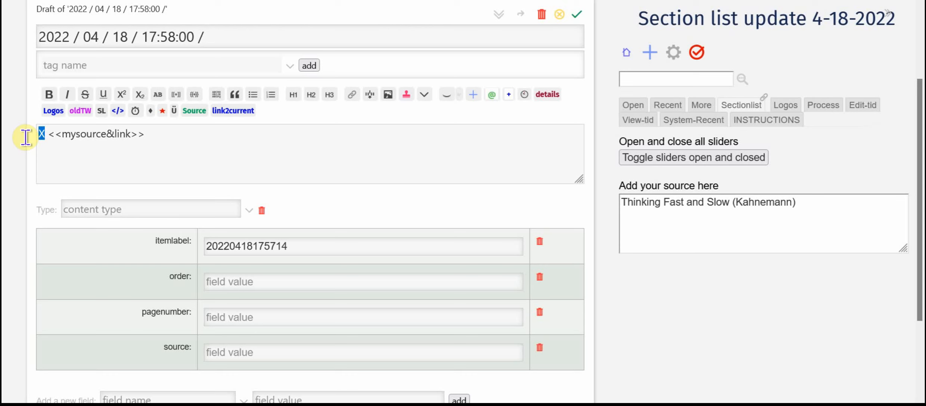
{"action": "type", "text": "This is a no"}
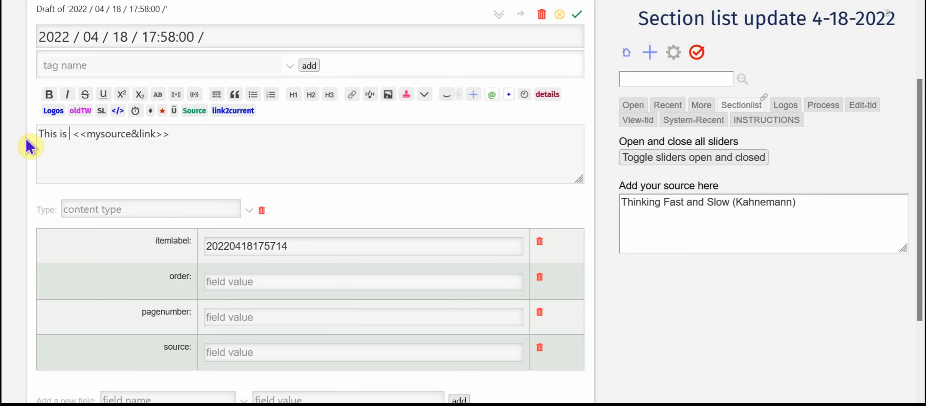
{"action": "type", "text": "te."}
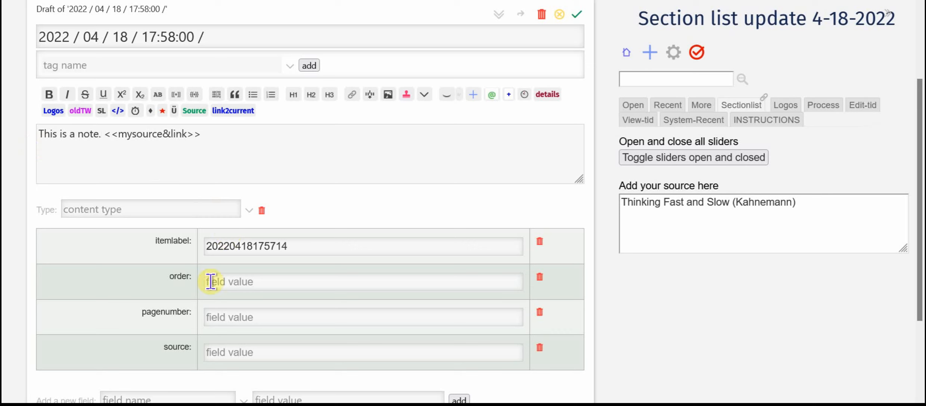
- Copy "Thinking Fast and Slow (Kahnemann)" from the sidebar source box into the note's source field
{"action": "left_click", "coordinate": [309, 241]}
{"action": "double_click", "coordinate": [309, 241]}
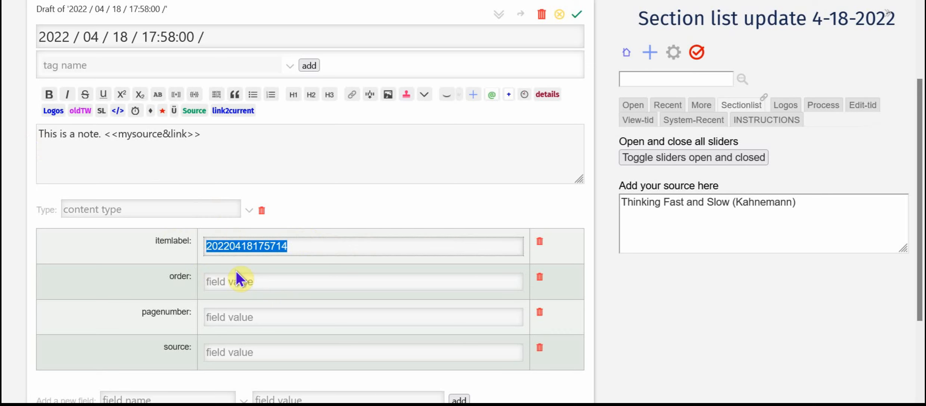
{"action": "left_click", "coordinate": [234, 353]}
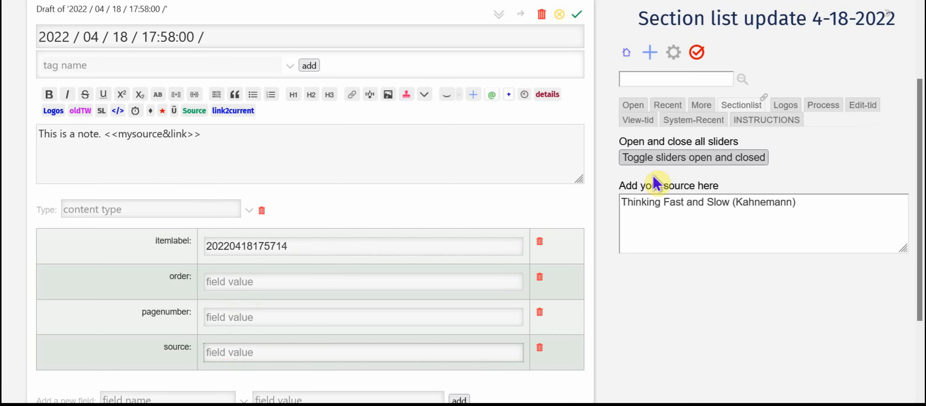
{"action": "triple_click", "coordinate": [821, 203]}
{"action": "key", "text": "ctrl+c"}
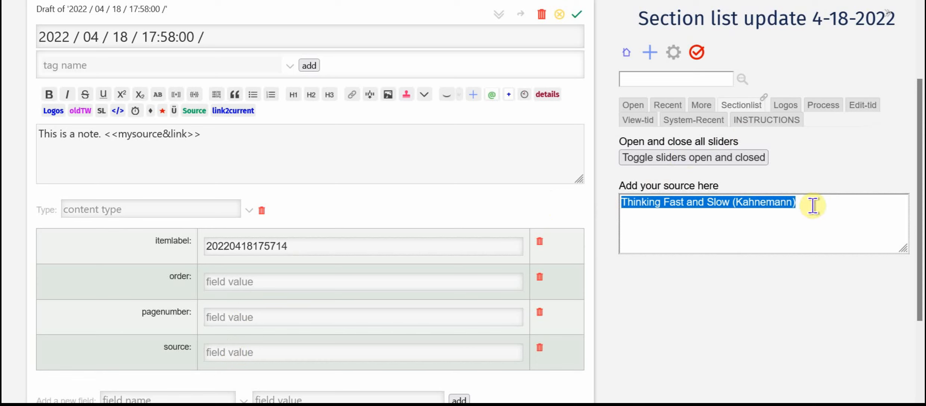
{"action": "left_click", "coordinate": [341, 353]}
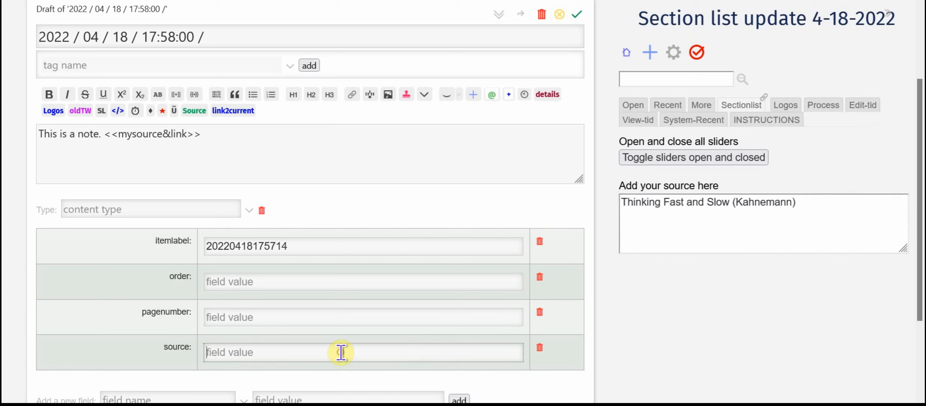
{"action": "key", "text": "ctrl+v"}
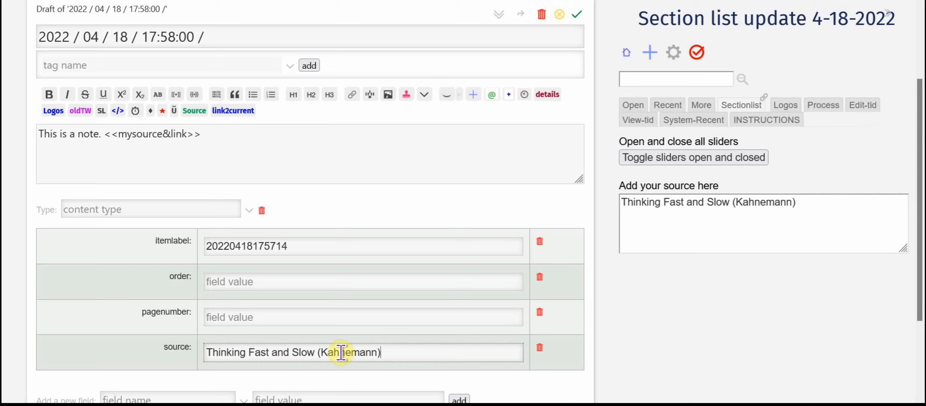
- Set the note's page number to 88, leave its order empty, and save the note
{"action": "left_click", "coordinate": [296, 317]}
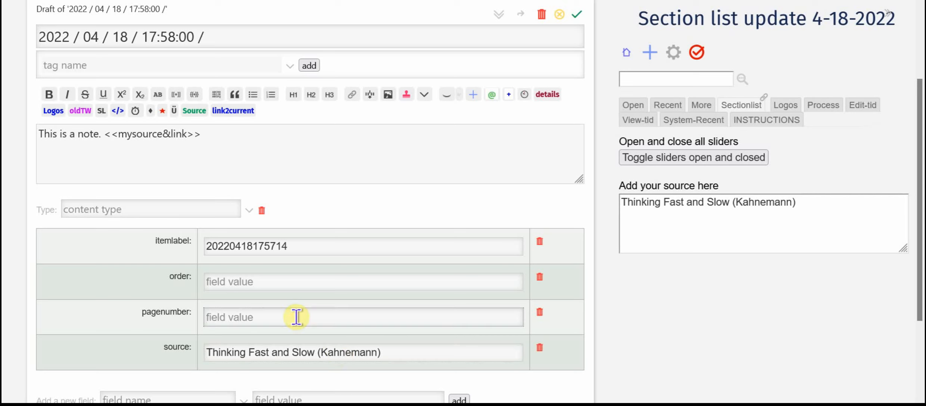
{"action": "type", "text": "88"}
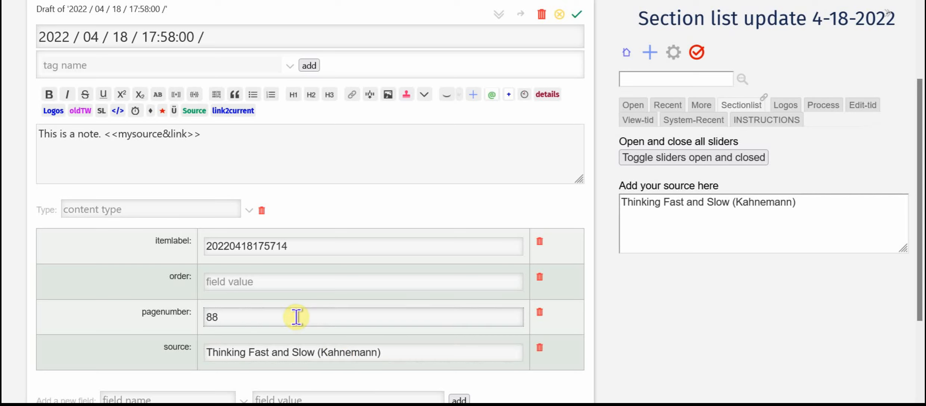
{"action": "left_click", "coordinate": [269, 279]}
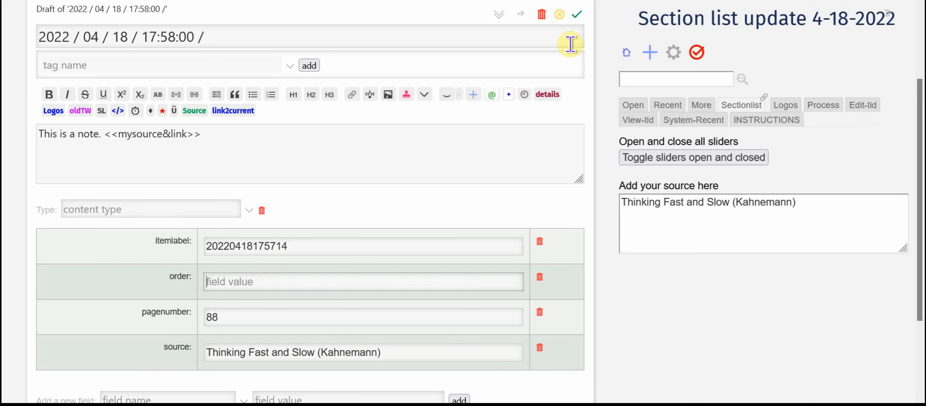
{"action": "left_click", "coordinate": [576, 18]}
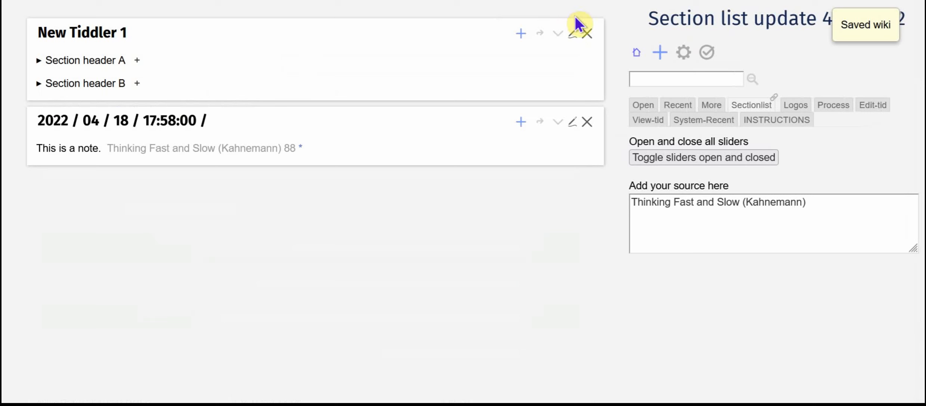
- View the note under Section header A, and close its separate tiddler and reopen it from the item's asterisk link
{"action": "left_click", "coordinate": [91, 61]}
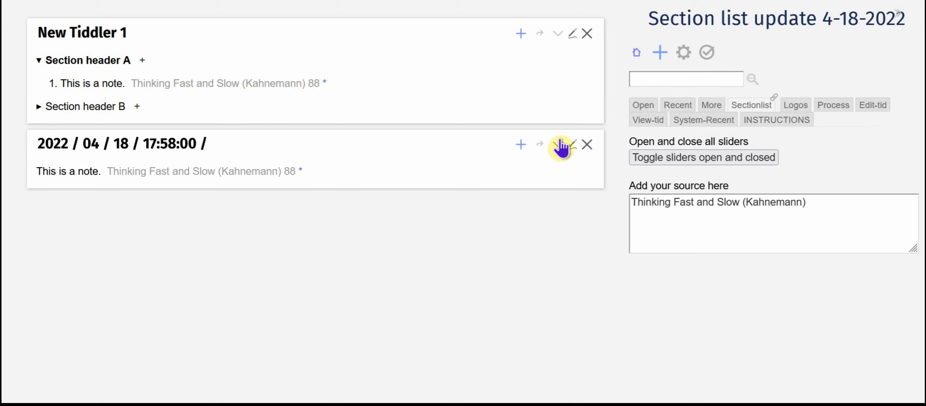
{"action": "left_click", "coordinate": [587, 144]}
{"action": "left_click", "coordinate": [324, 83]}
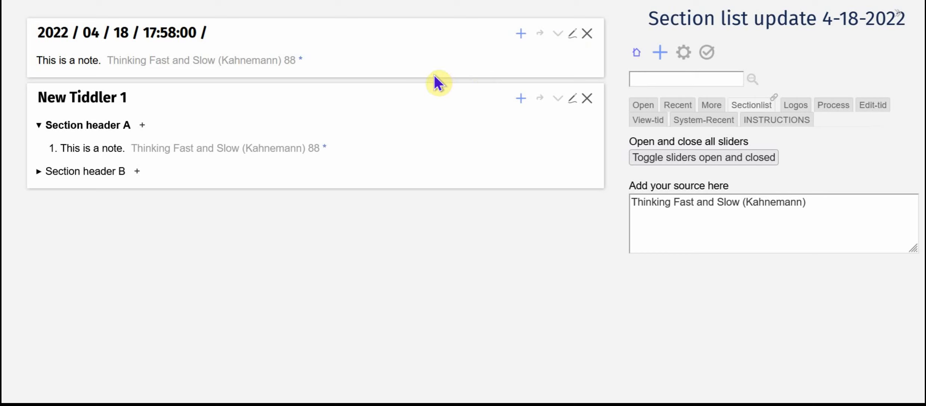
{"action": "left_click", "coordinate": [107, 126]}
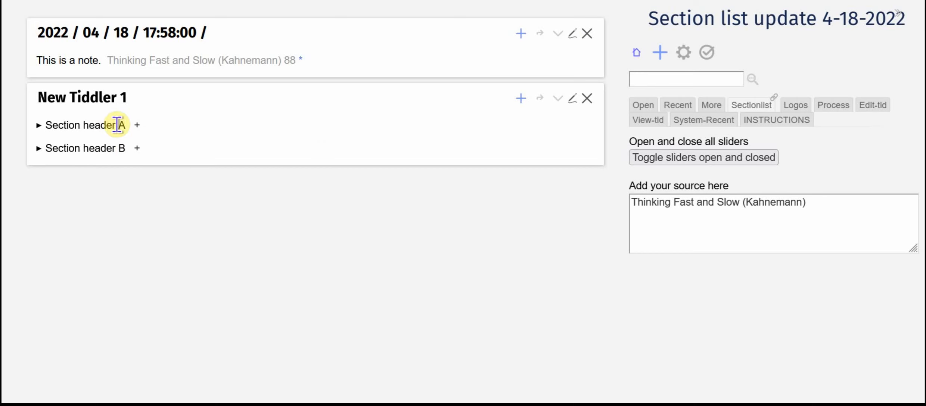
- Create a note under Section header B, remove its placeholder X before the source macro, and clear its source field
{"action": "left_click", "coordinate": [137, 149]}
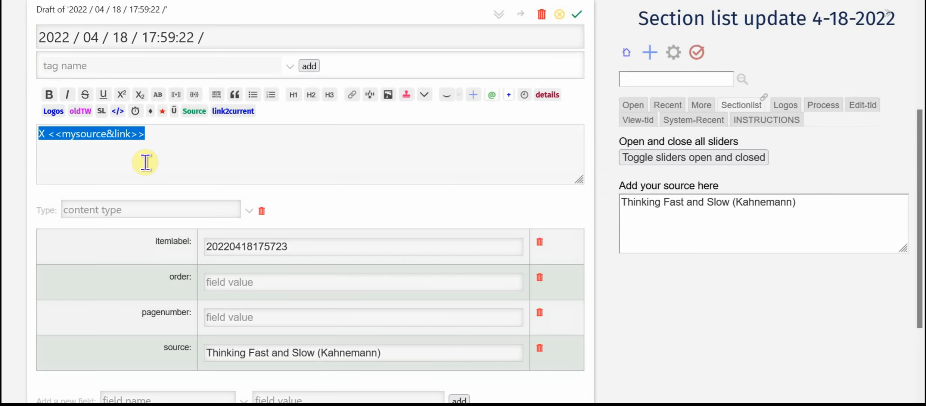
{"action": "left_click", "coordinate": [40, 135]}
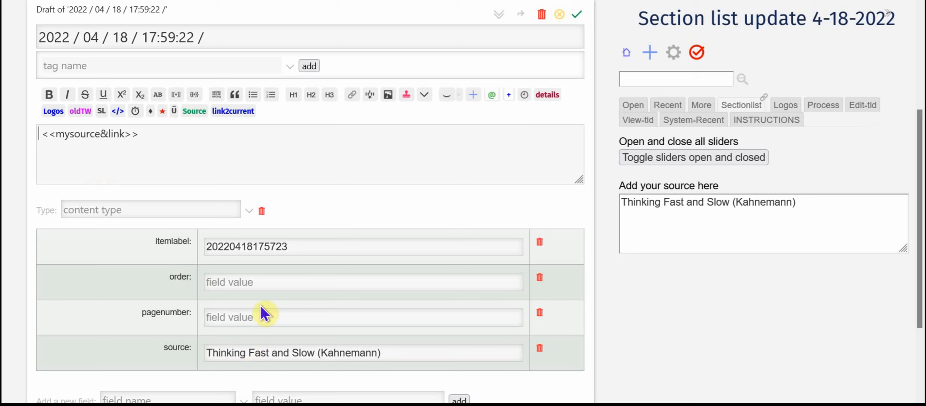
{"action": "left_click_drag", "start_coordinate": [396, 357], "coordinate": [145, 367]}
{"action": "key", "text": "BackSpace"}
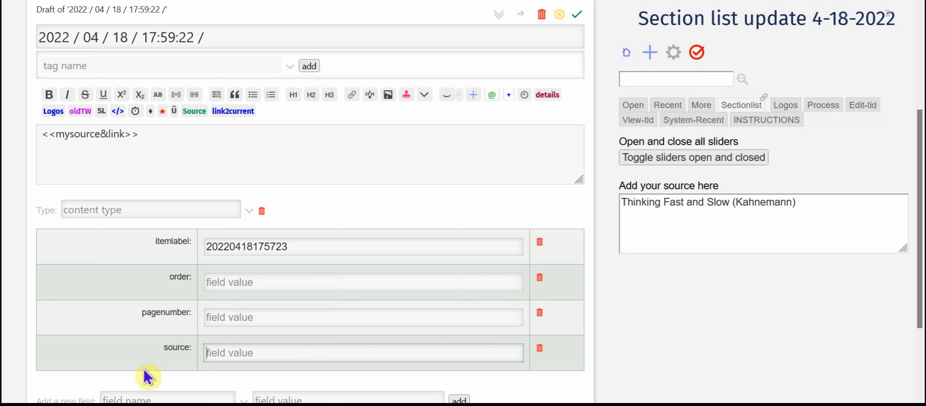
- Enter "This is another note." before the source macro and save the note
{"action": "left_click", "coordinate": [41, 134]}
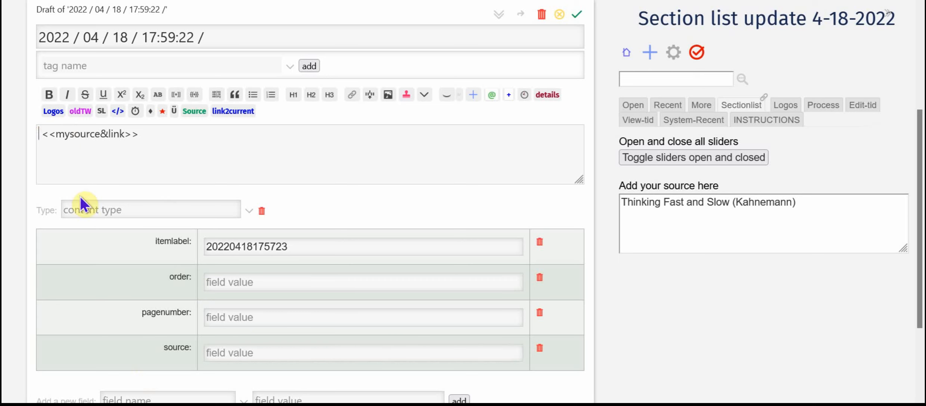
{"action": "type", "text": "This is anoth"}
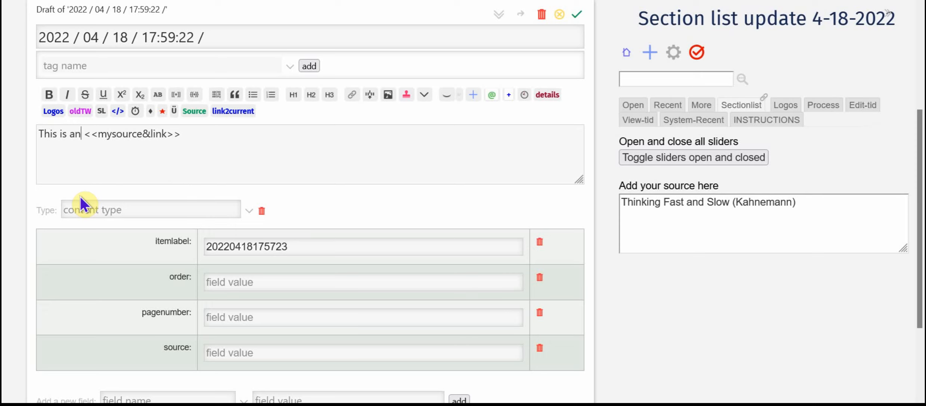
{"action": "type", "text": "er note."}
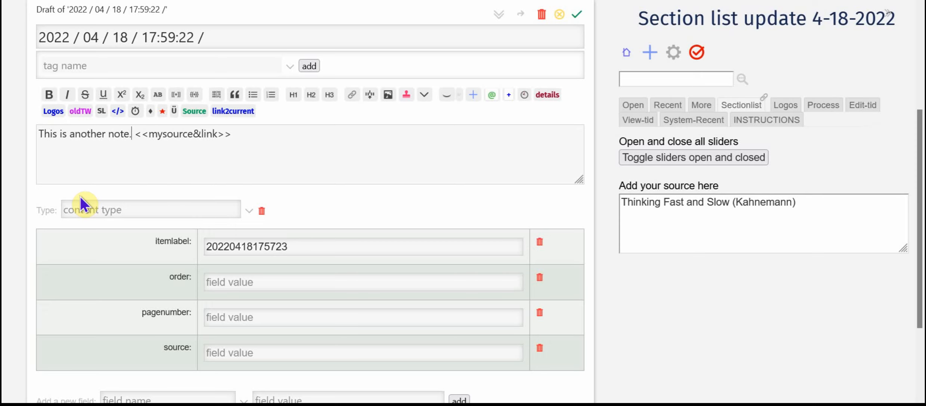
{"action": "left_click", "coordinate": [577, 15]}
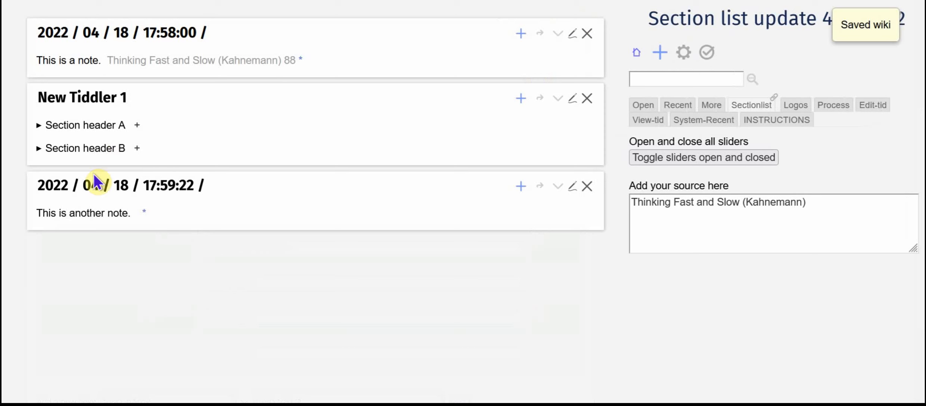
- Expand Section header B to view its note, and close all three open tiddlers
{"action": "left_click", "coordinate": [105, 151]}
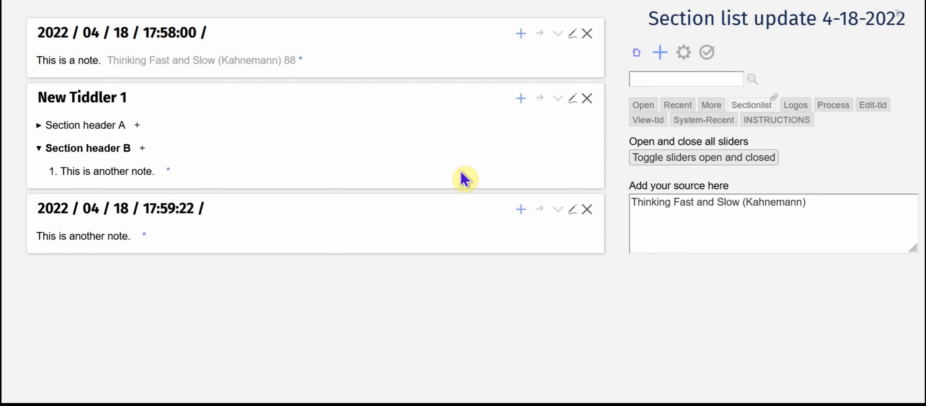
{"action": "left_click", "coordinate": [587, 209]}
{"action": "left_click", "coordinate": [587, 98]}
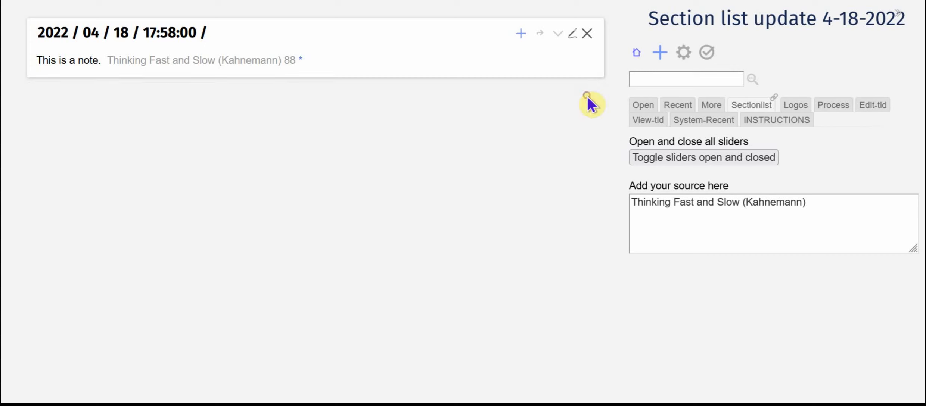
{"action": "left_click", "coordinate": [587, 33]}
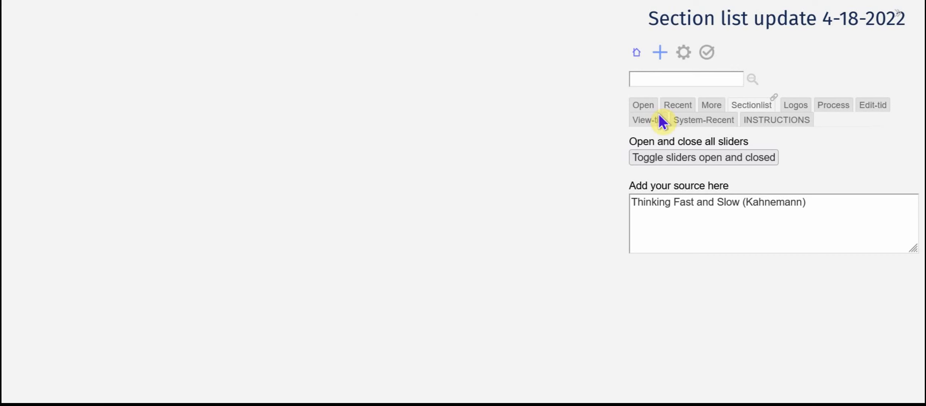
- Search the wiki for "abelard", open the Peter Abelard (A) tiddler, and dismiss the results list
{"action": "left_click", "coordinate": [671, 79]}
{"action": "type", "text": "abelard"}
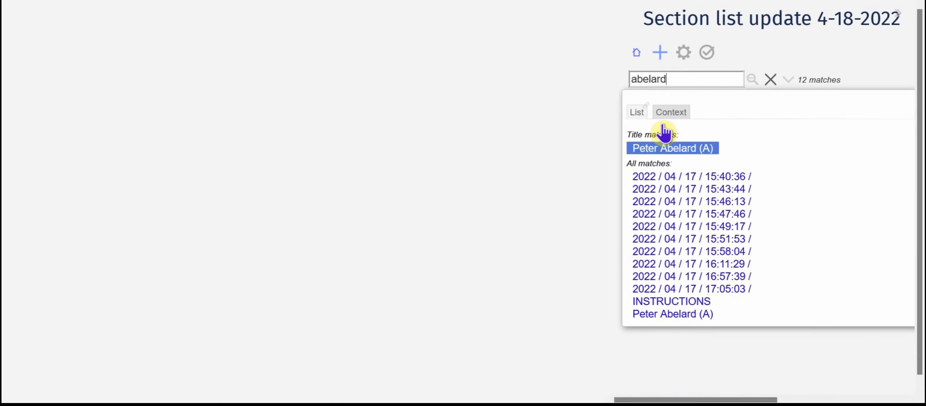
{"action": "left_click", "coordinate": [669, 148]}
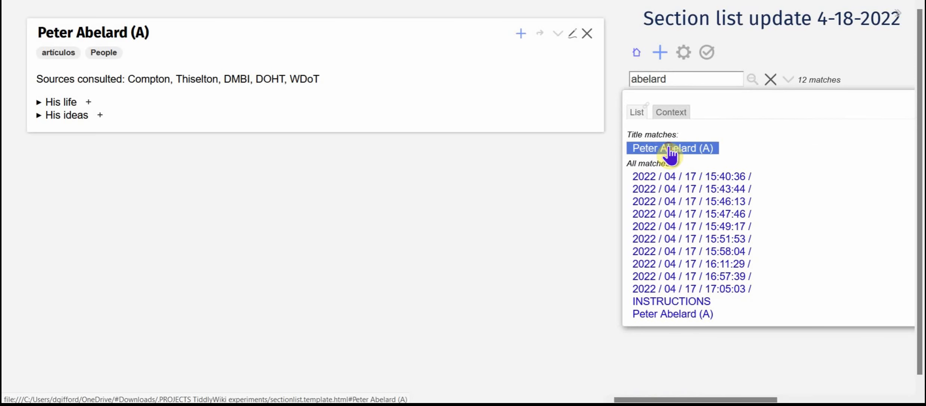
{"action": "left_click", "coordinate": [762, 46]}
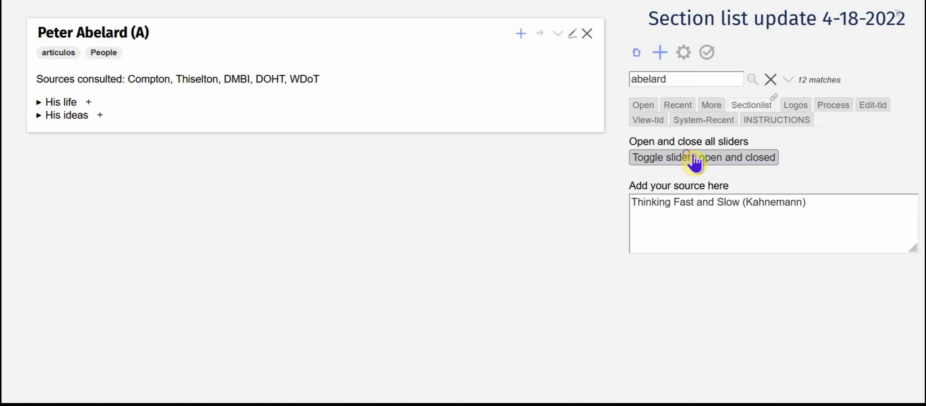
- Toggle all sliders in the Peter Abelard (A) tiddler open and closed twice, clearing the search text between the two rounds
{"action": "left_click", "coordinate": [688, 157]}
{"action": "left_click", "coordinate": [762, 45]}
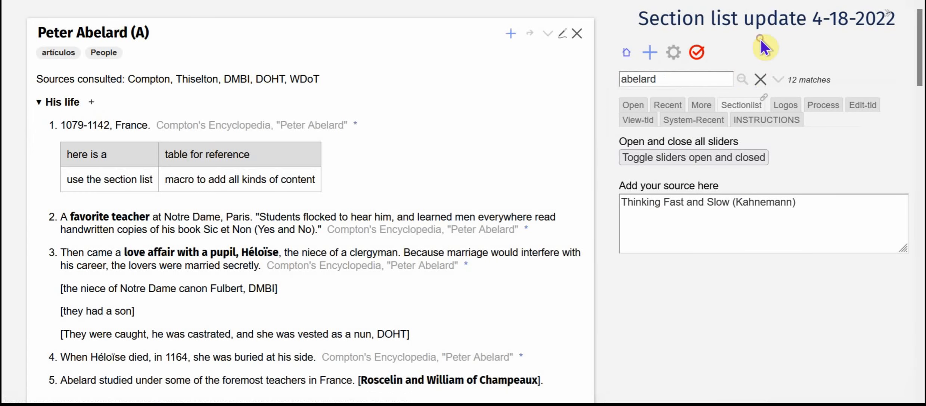
{"action": "left_click", "coordinate": [709, 158]}
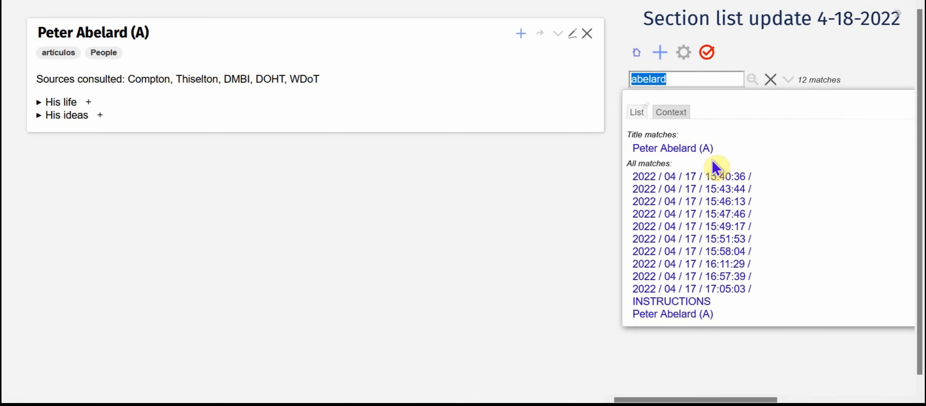
{"action": "left_click", "coordinate": [739, 73]}
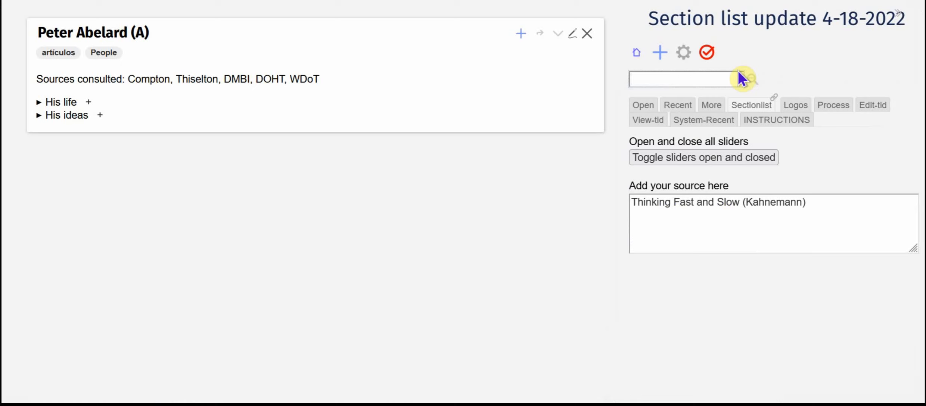
{"action": "left_click", "coordinate": [710, 156]}
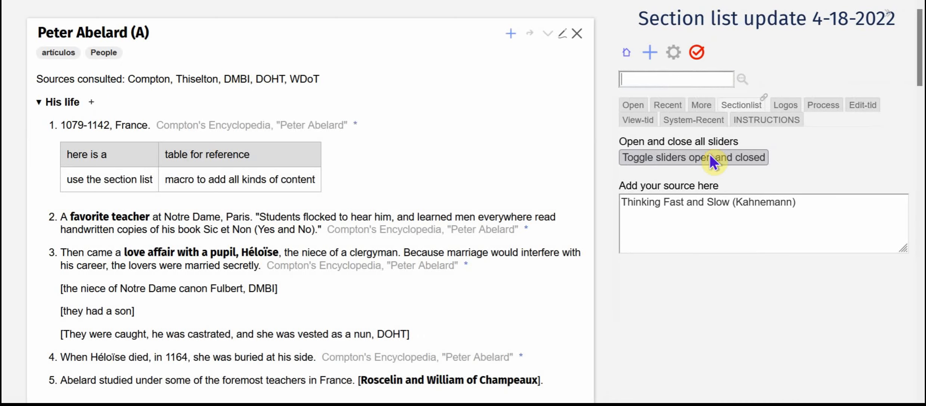
{"action": "left_click", "coordinate": [711, 157]}
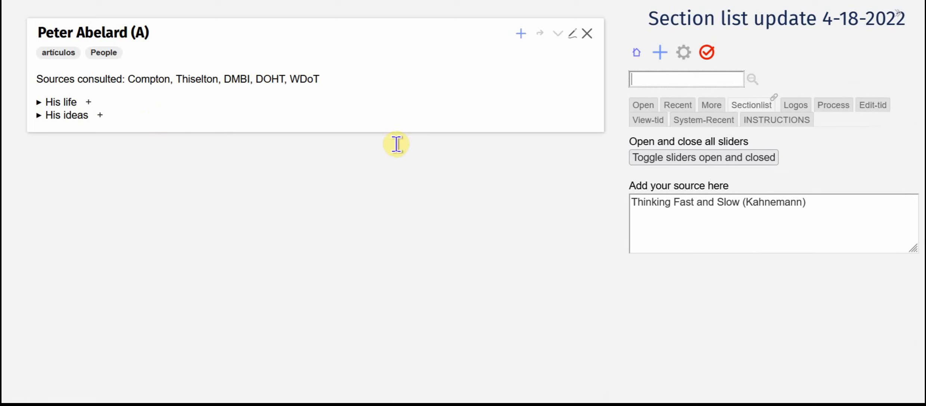
- Review the section list instructions down to the Installation links, return to their beginning, and close the Peter Abelard (A) tiddler
{"action": "left_click", "coordinate": [770, 122]}
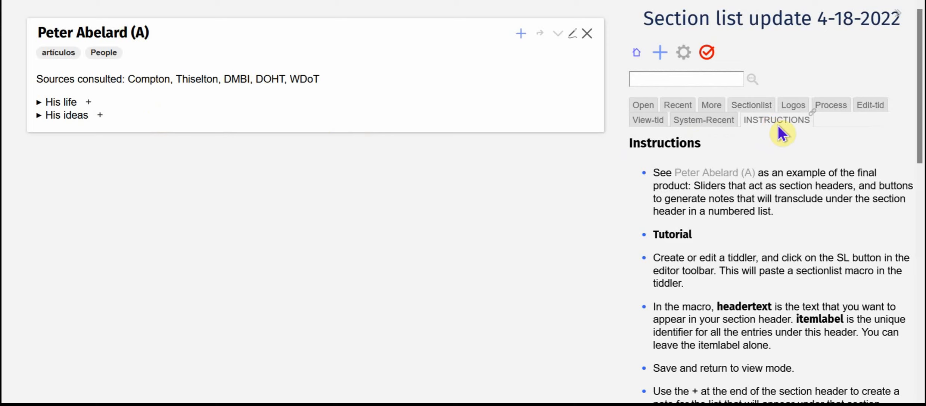
{"action": "left_click_drag", "start_coordinate": [921, 95], "coordinate": [922, 374]}
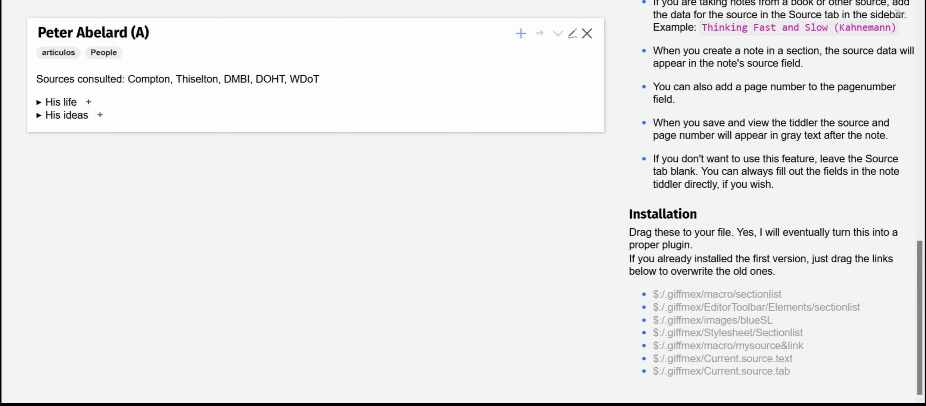
{"action": "left_click_drag", "start_coordinate": [922, 312], "coordinate": [921, 81]}
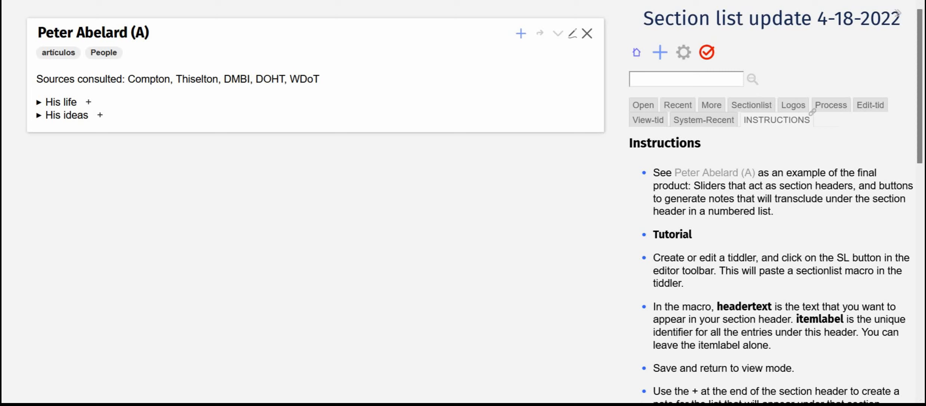
{"action": "left_click", "coordinate": [588, 33]}
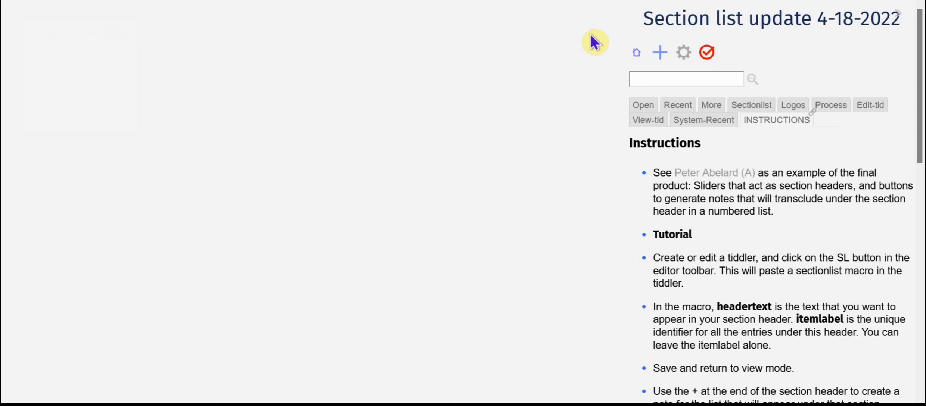